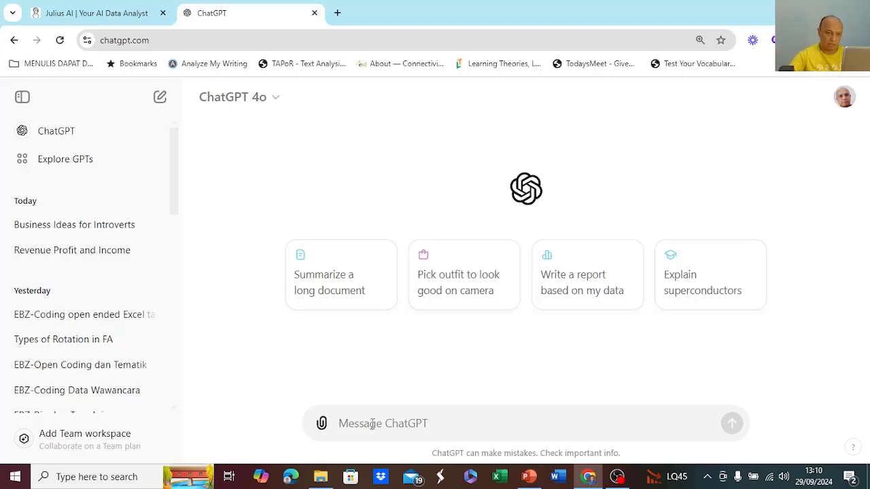
Begin the chat prompt with the words "Saya sedang meneliti tentang"
left_click(373, 424)
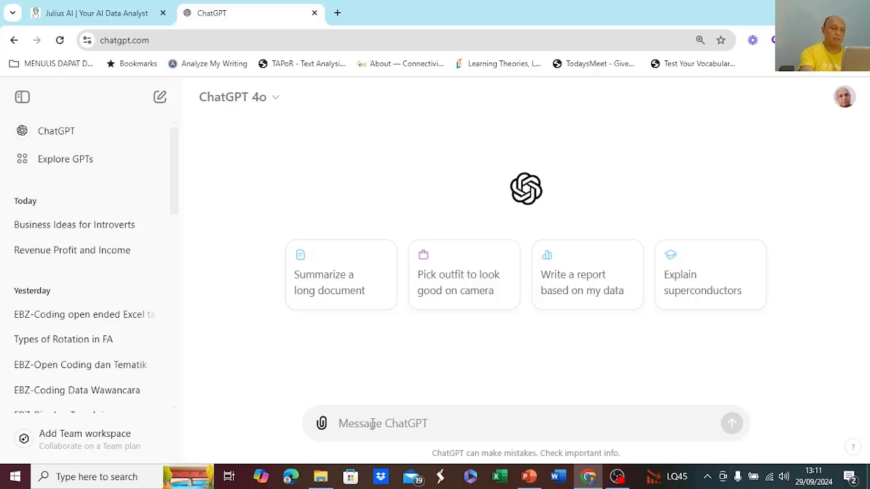
type("Sata")
key("BackSpace")
key("BackSpace")
type("ya ")
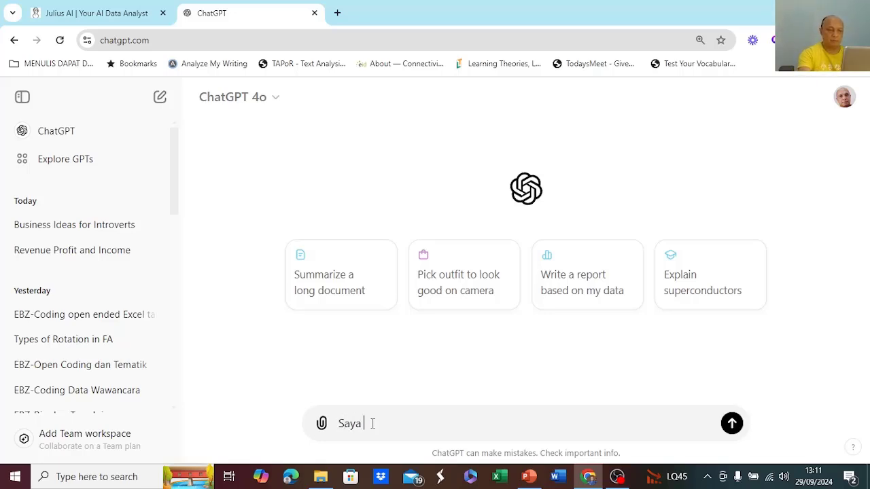
type("sedang meneliti tentang ")
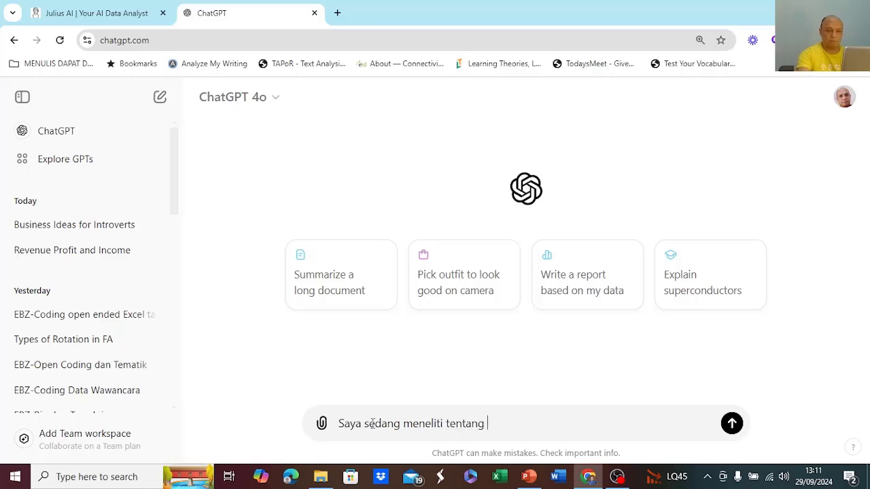
type("pendapat para ")
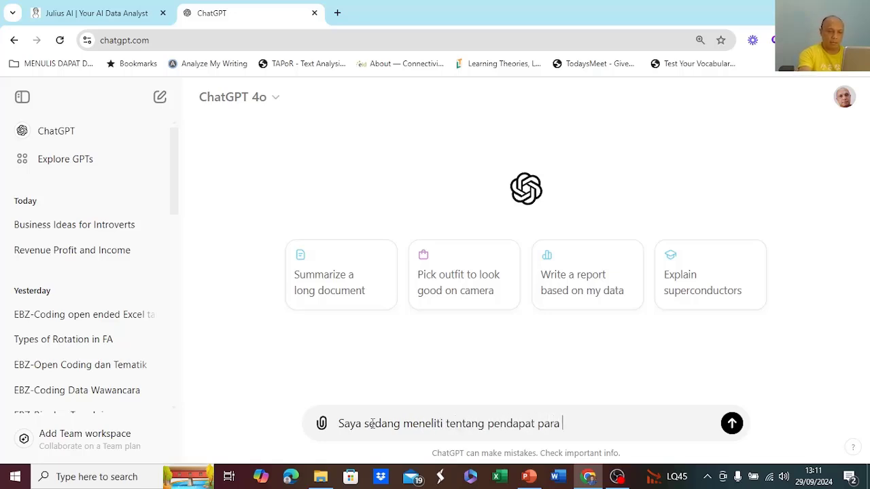
type("respo")
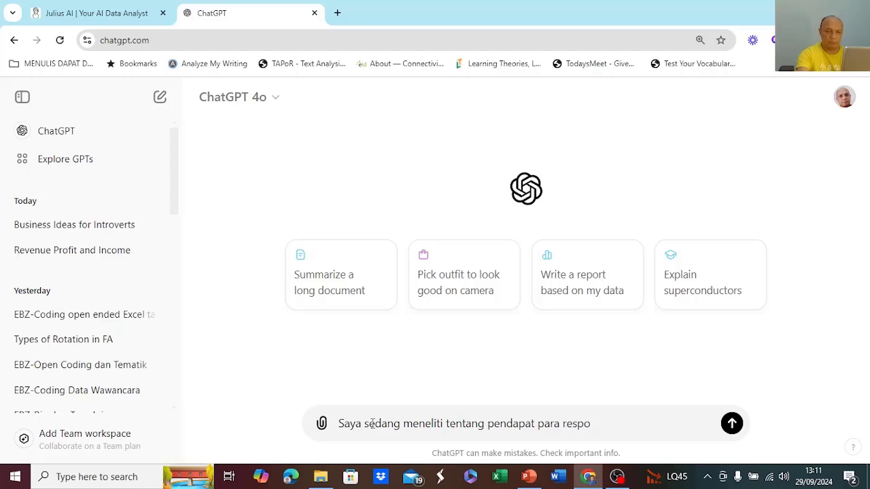
type("nden tentang")
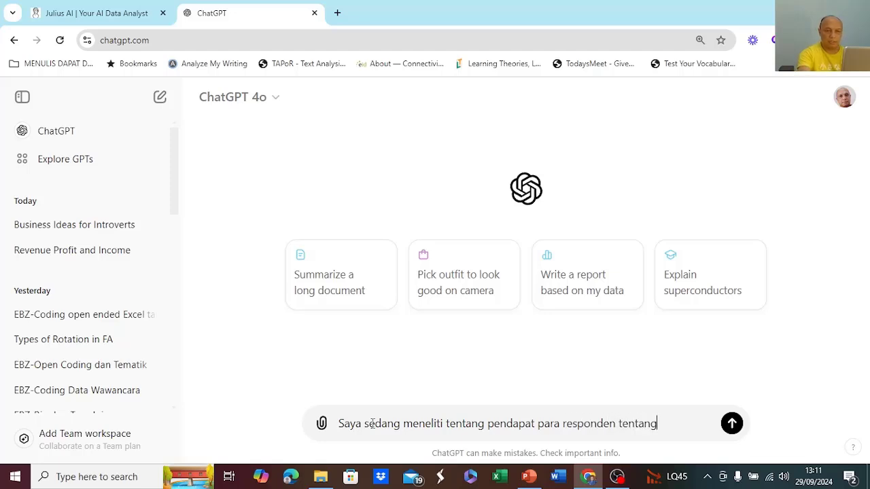
type(" s")
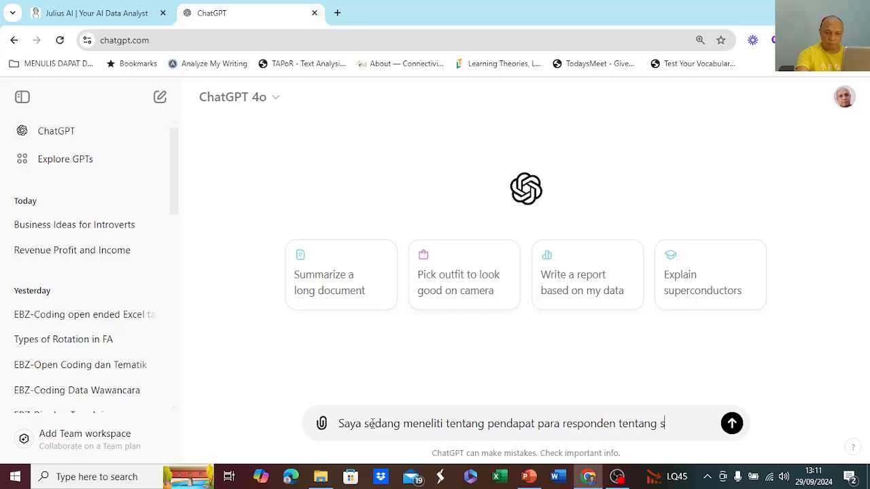
key("BackSpace")
key("BackSpace")
key("BackSpace")
key("BackSpace")
key("BackSpace")
key("BackSpace")
key("BackSpace")
key("BackSpace")
key("BackSpace")
key("BackSpace")
key("BackSpace")
key("BackSpace")
key("BackSpace")
key("BackSpace")
key("BackSpace")
key("BackSpace")
key("BackSpace")
key("BackSpace")
key("BackSpace")
key("BackSpace")
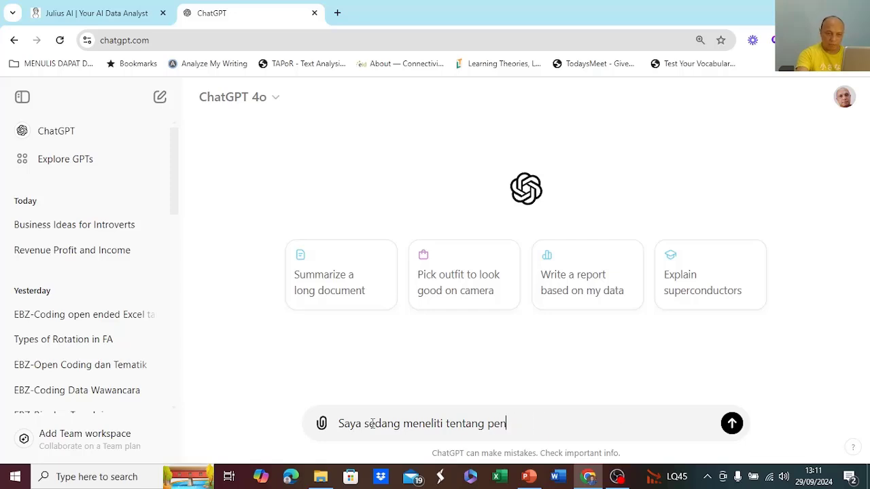
Continue the prompt with "strategi belajar para responden. Saya akan melampirkan 3 transkrip wawancara"
type("strateg")
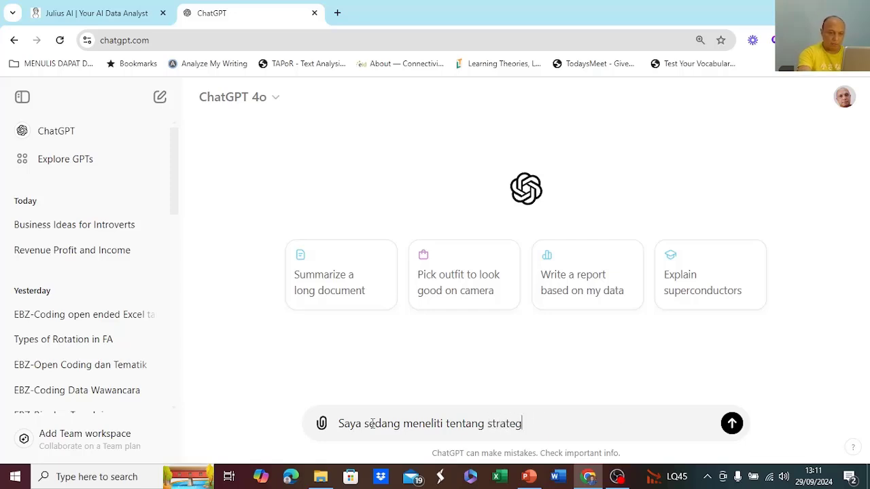
type("i belajar p")
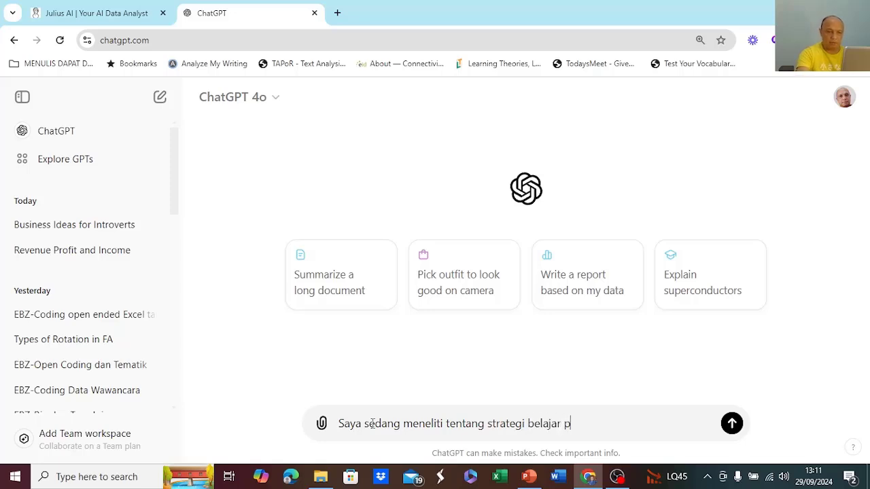
type("ara responden")
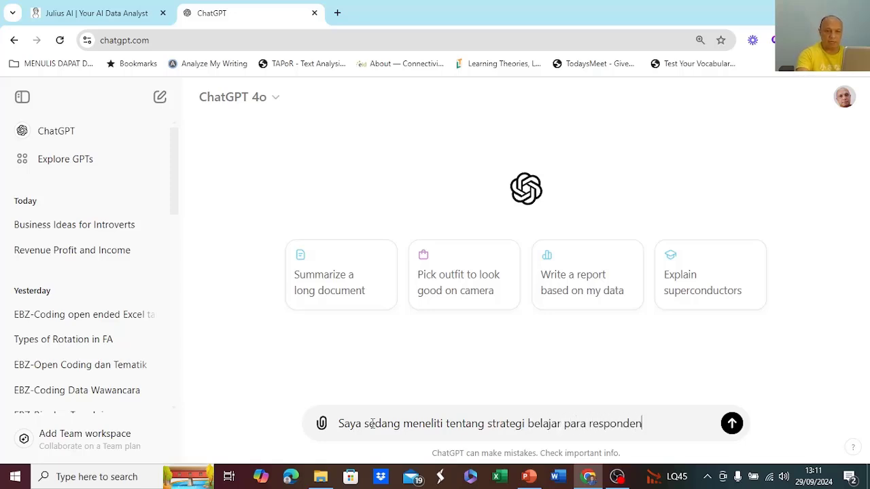
type(". Sa")
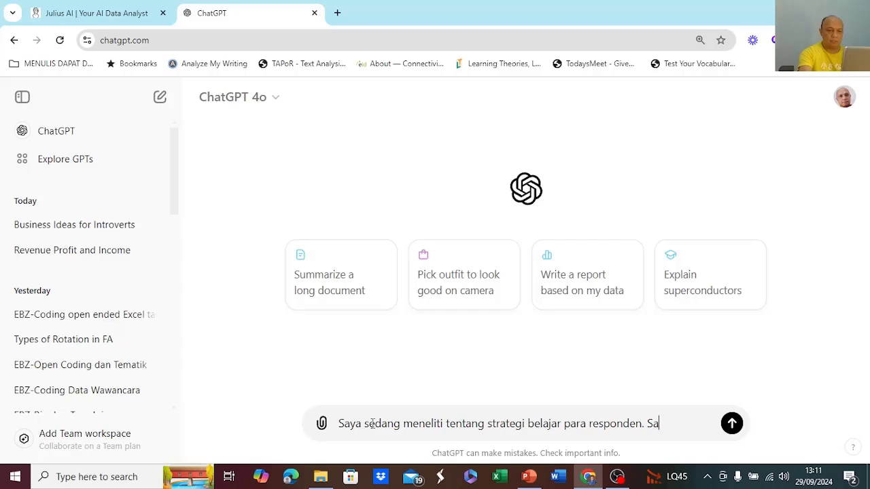
type("ya akan melampirkan")
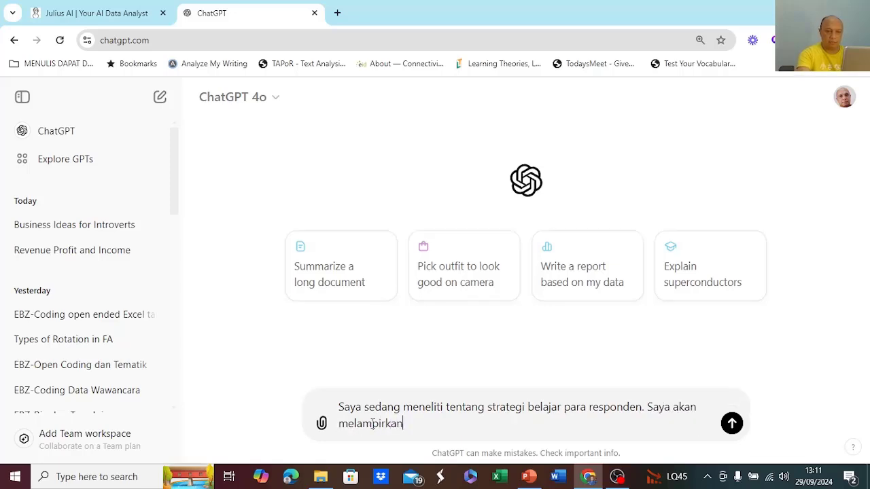
type(" 3 tr")
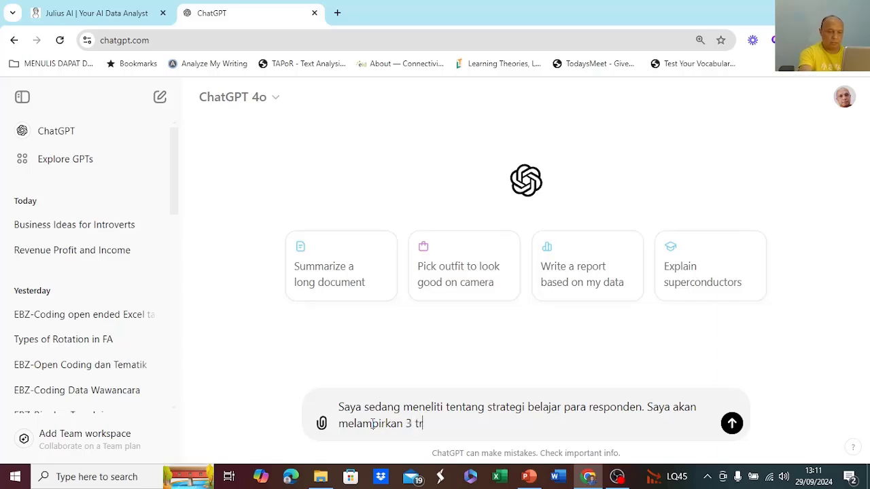
type("anskrip wawancara")
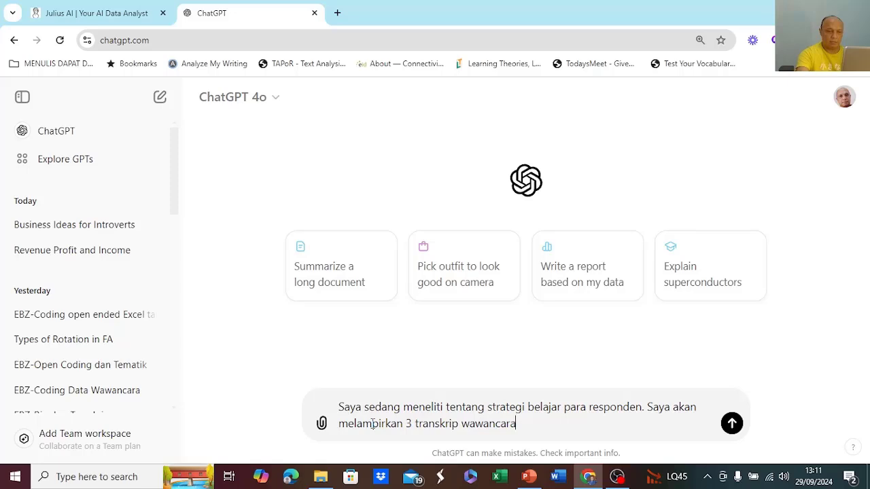
Complete the prompt with ". Lakukan pengkodean open dan thematic coding pada masing-masing transkrip. Sajikan hasilnya dalam bentuk tabel!"
type(". Lakukan pen")
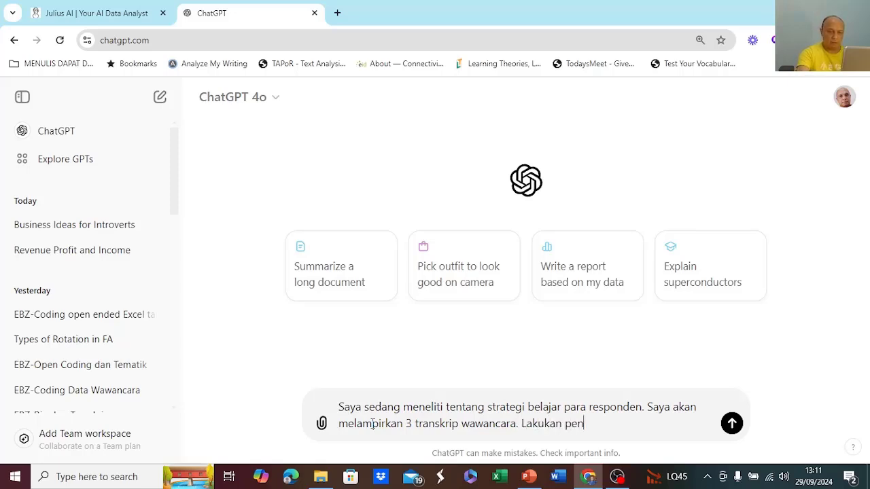
type("gkodean op")
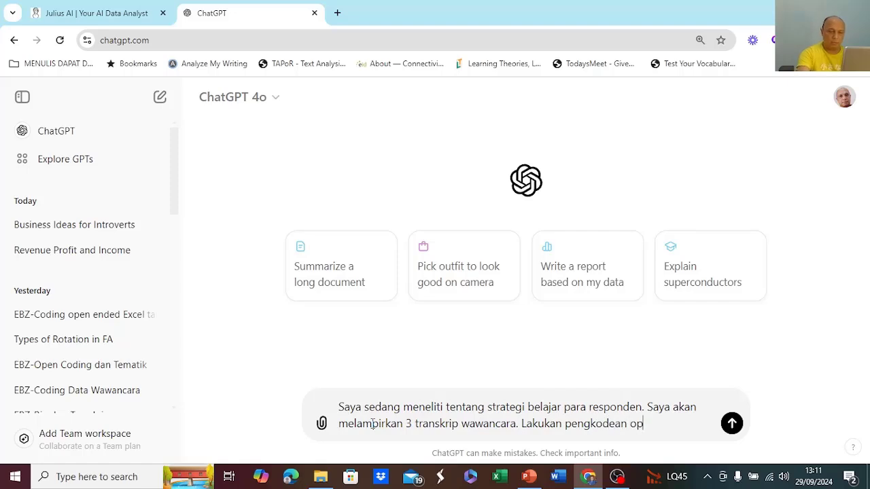
type("en dan thematic codin")
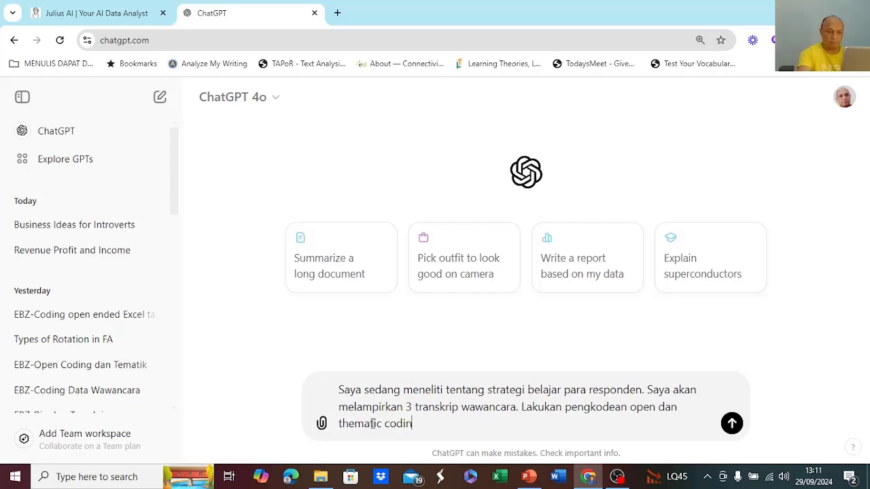
type("g pada masing-masing ")
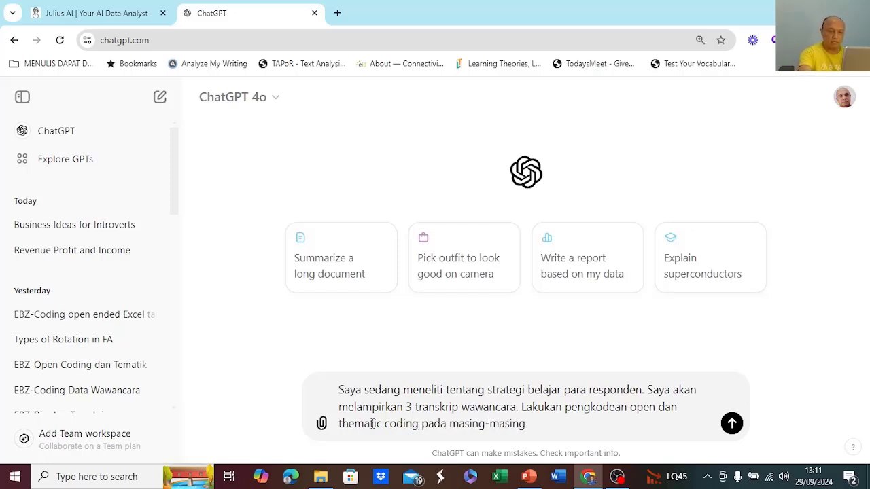
type("transkrip")
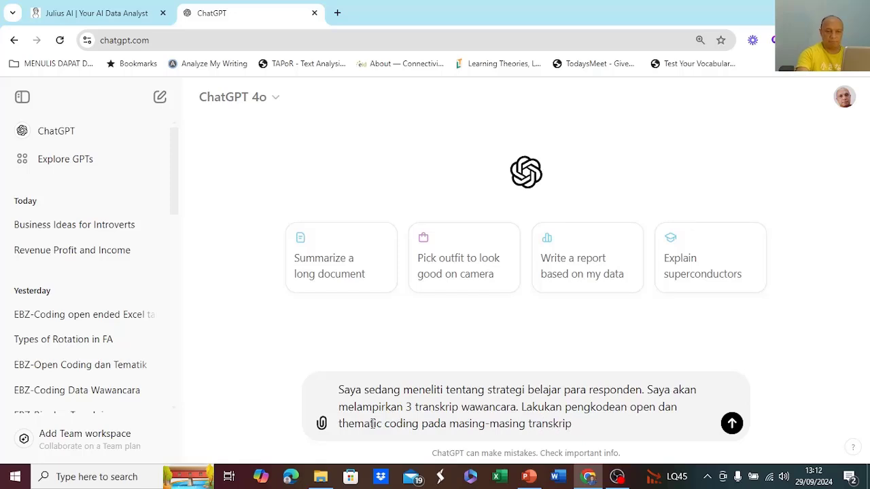
type(". Sajikan hasilnya")
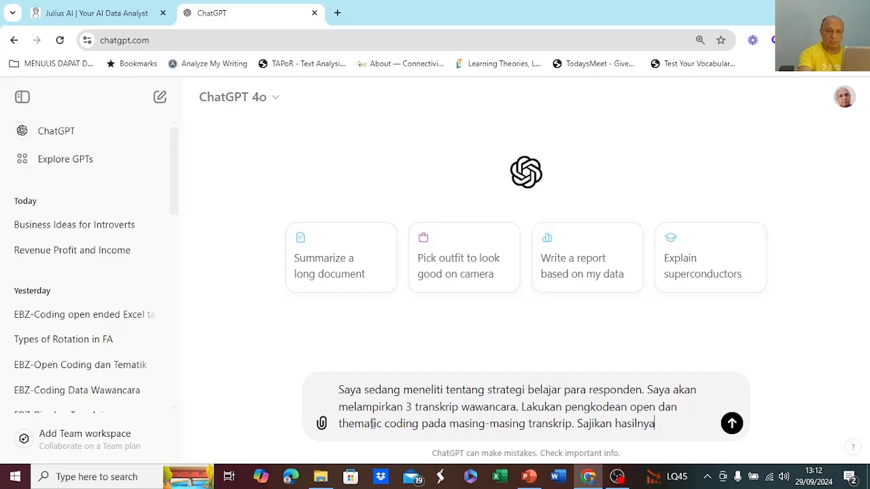
type(" dalam bentuk")
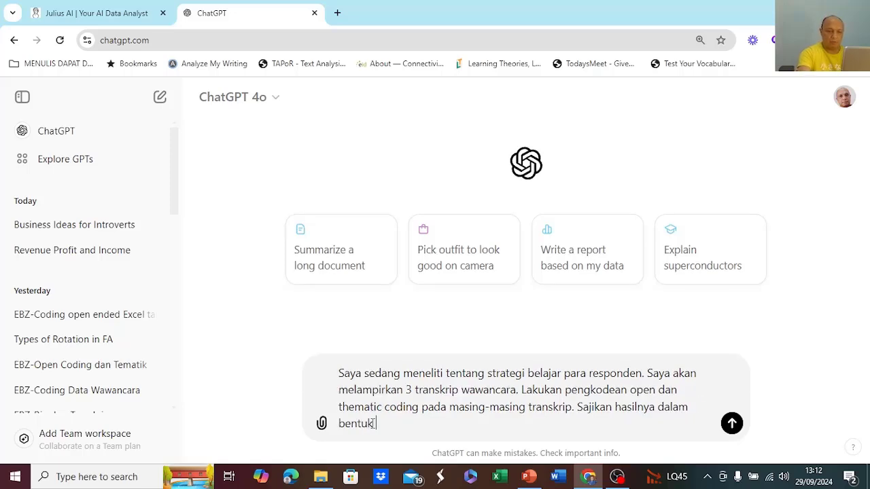
type(" tabel!")
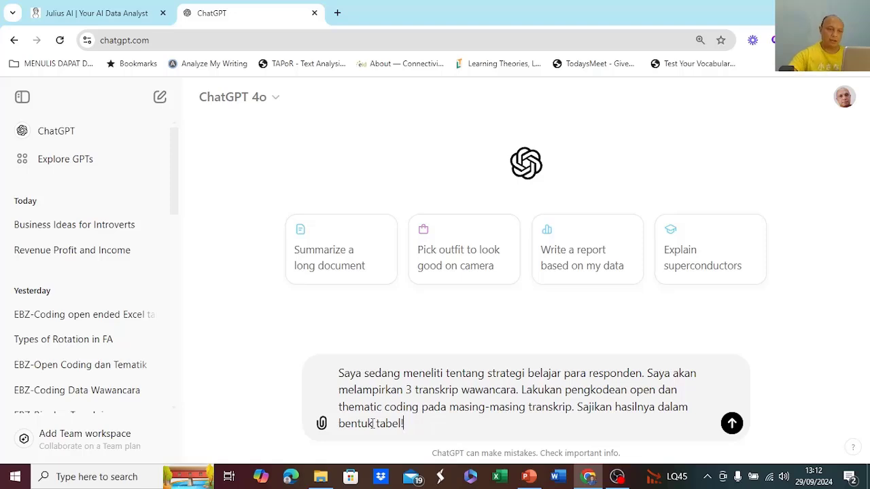
Start a file upload from the computer and go to the MIXED METHOD folder inside EBIZMARK
left_click(322, 425)
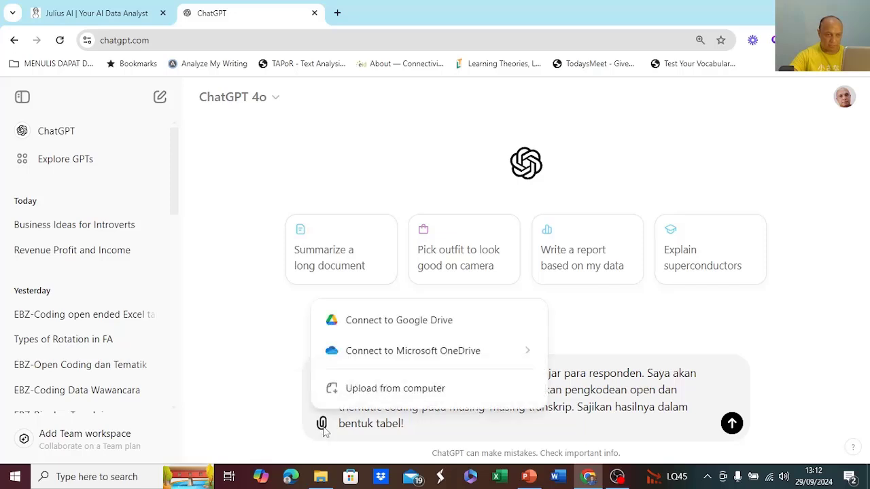
left_click(405, 388)
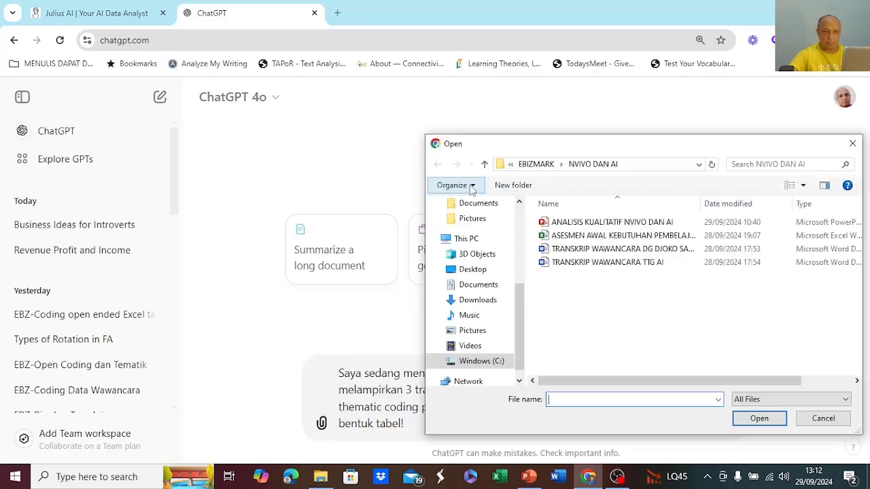
left_click(542, 165)
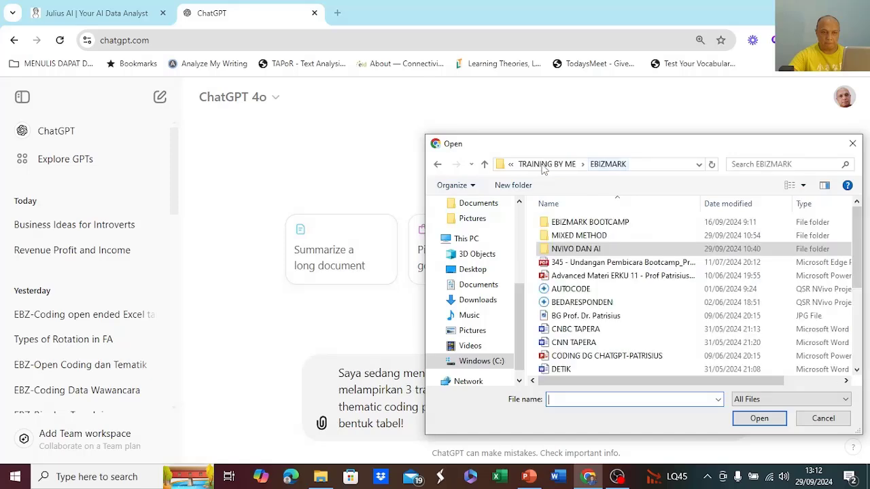
left_click(609, 234)
double_click(609, 235)
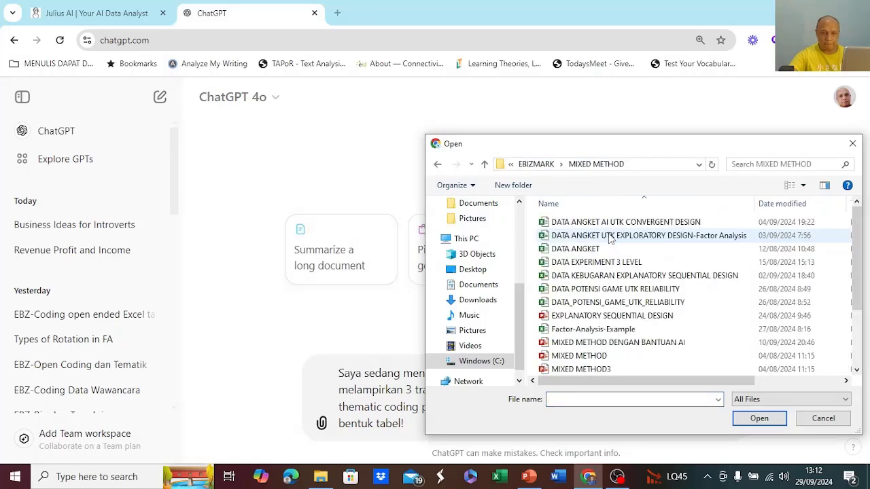
Attach the three Word files TRANSKRIP STRATEGI BELAJAR 1-EXPLORATORY, 2 - EXPLORATORY and 3 - EXPLORATORY to the prompt
left_click_drag(858, 290, 863, 336)
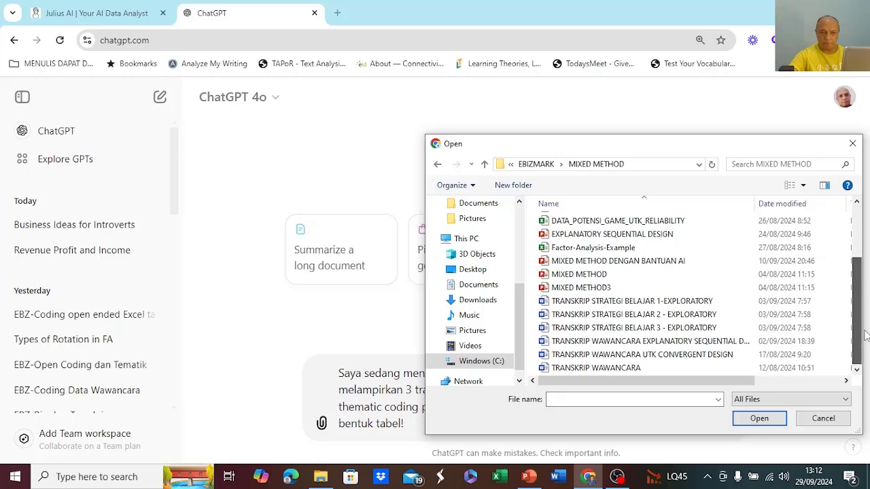
left_click(706, 303)
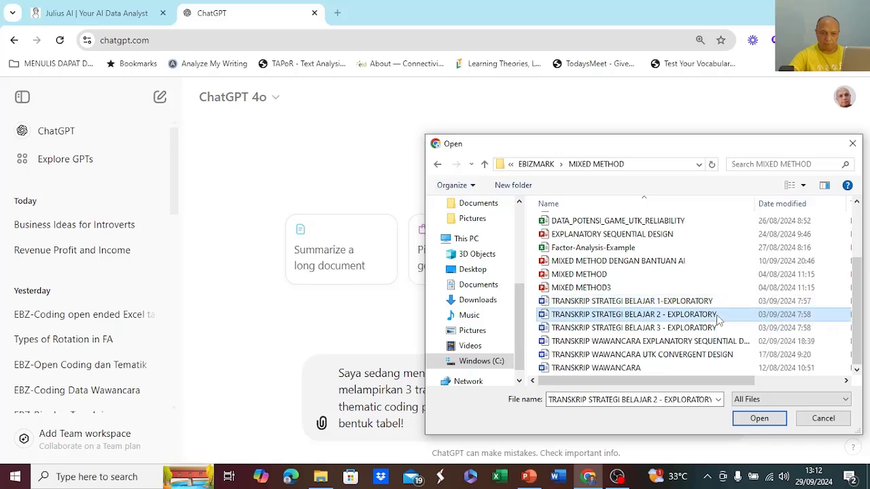
left_click(715, 313, "ctrl")
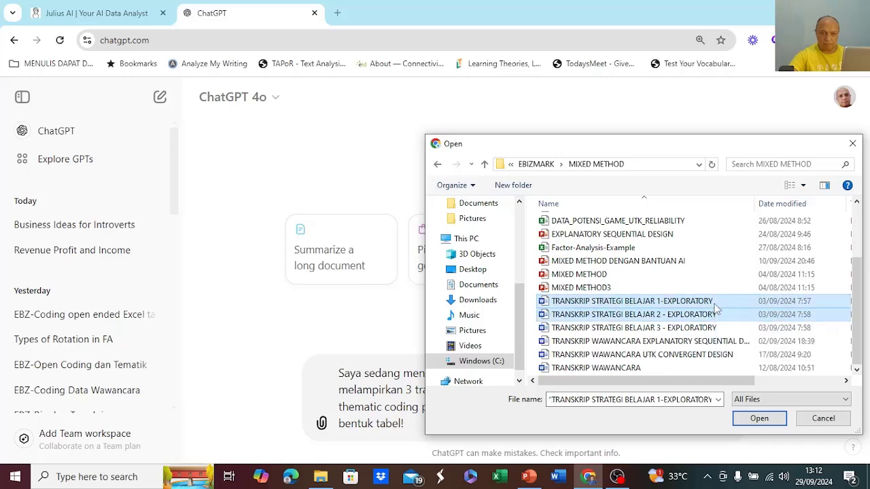
left_click(717, 328, "ctrl")
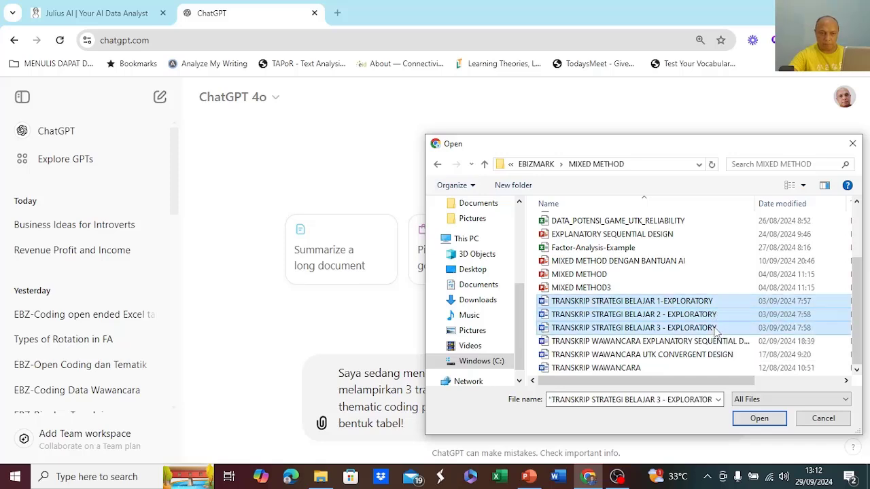
left_click(758, 418)
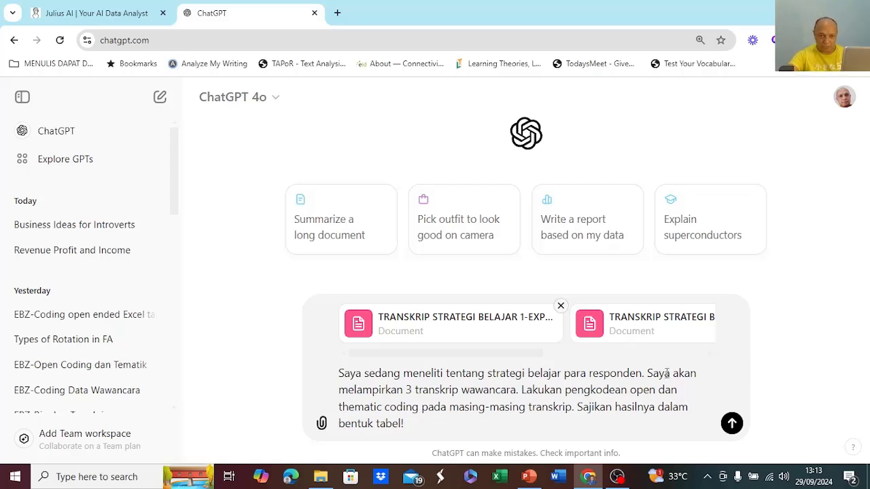
Send the prompt with the attached transcripts and review the coding table for the first interview
left_click(732, 424)
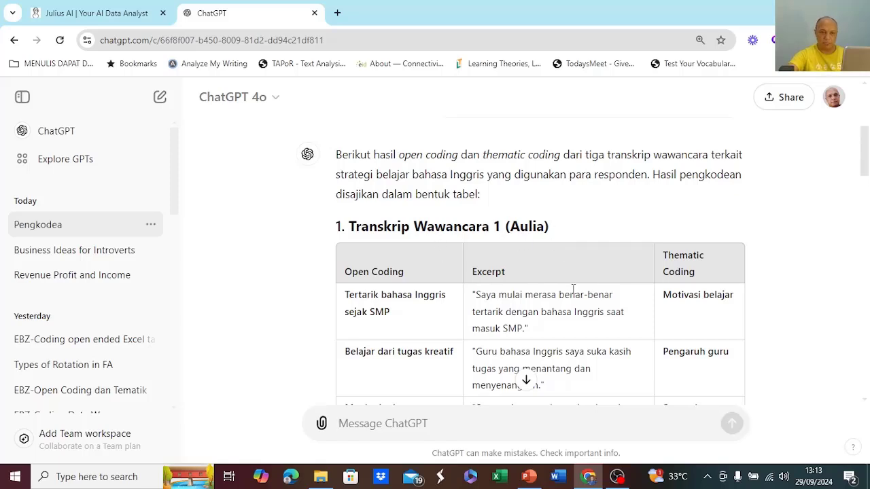
scroll(573, 294, "down", 2)
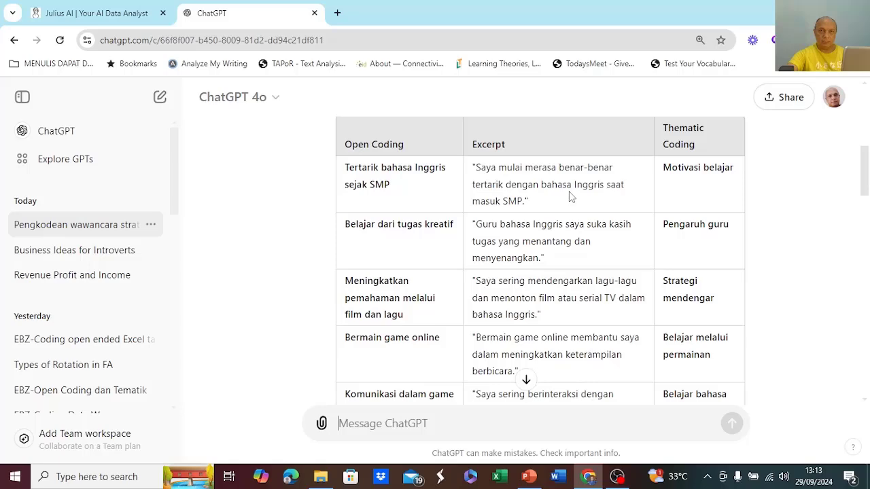
scroll(571, 197, "up", 2)
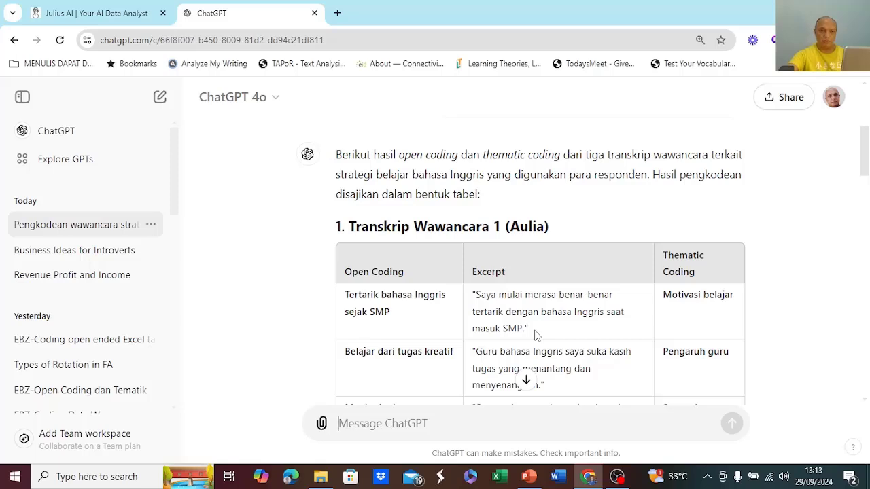
Examine the open and thematic coding tables for the first, second and third interview transcripts
scroll(534, 334, "down", 1)
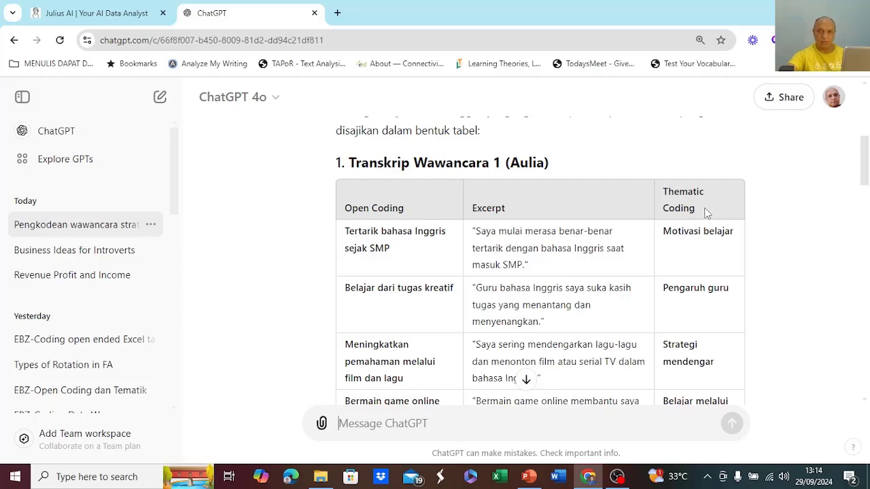
scroll(707, 279, "down", 8)
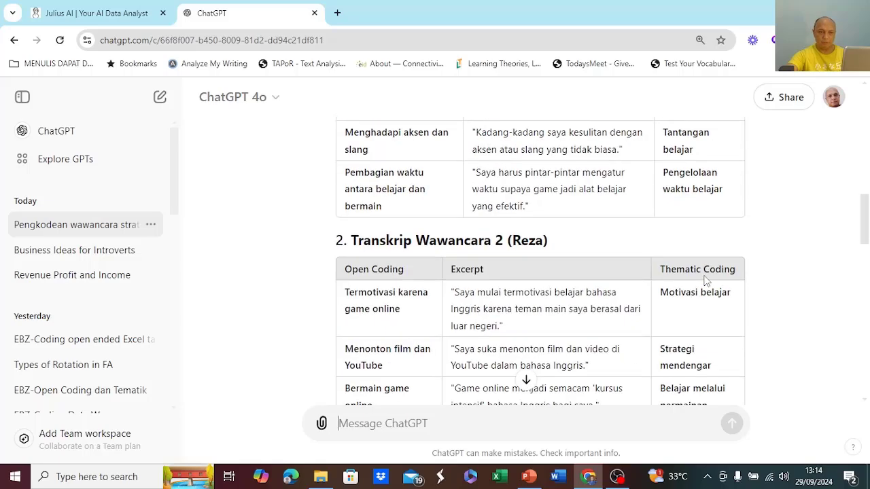
scroll(707, 279, "up", 1)
scroll(707, 279, "up", 1)
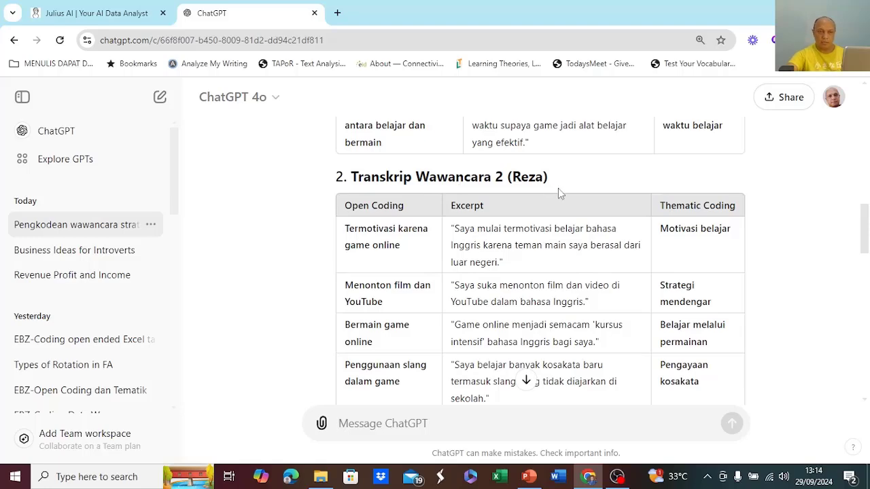
scroll(558, 188, "down", 4)
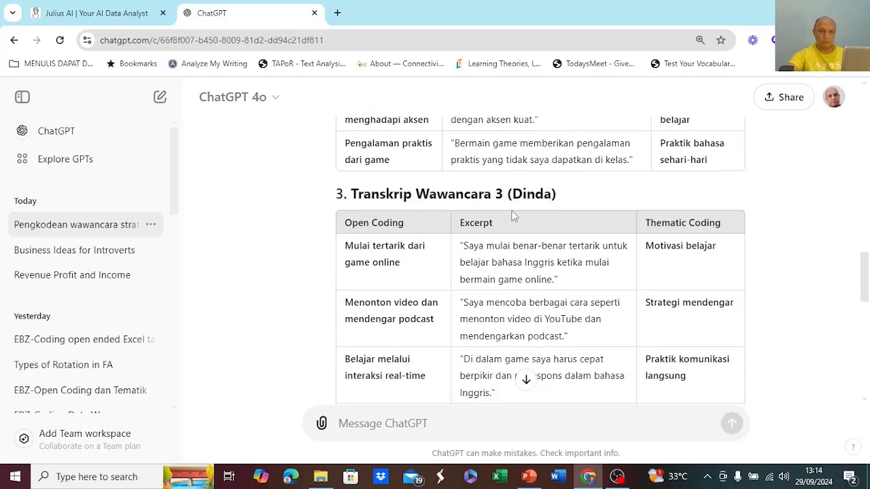
scroll(543, 210, "down", 6)
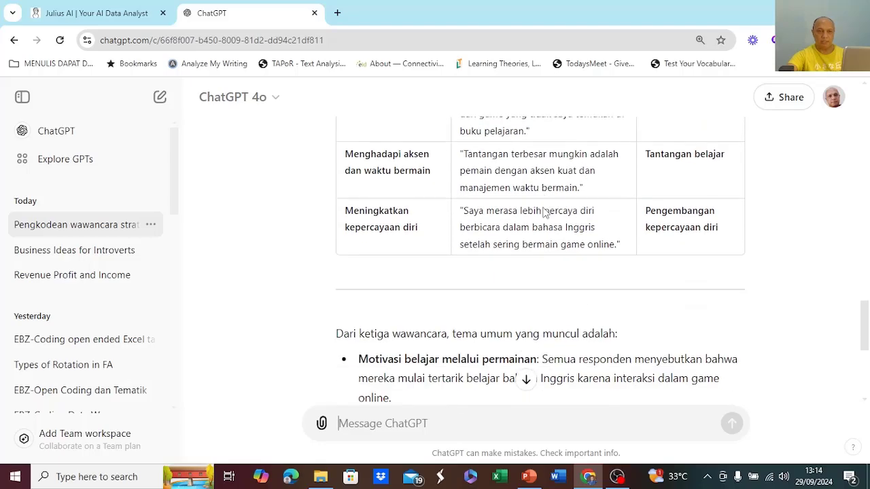
Go back over the three interviews' coding tables, comparing their themes, and read on to the summary of common themes
scroll(544, 213, "up", 6)
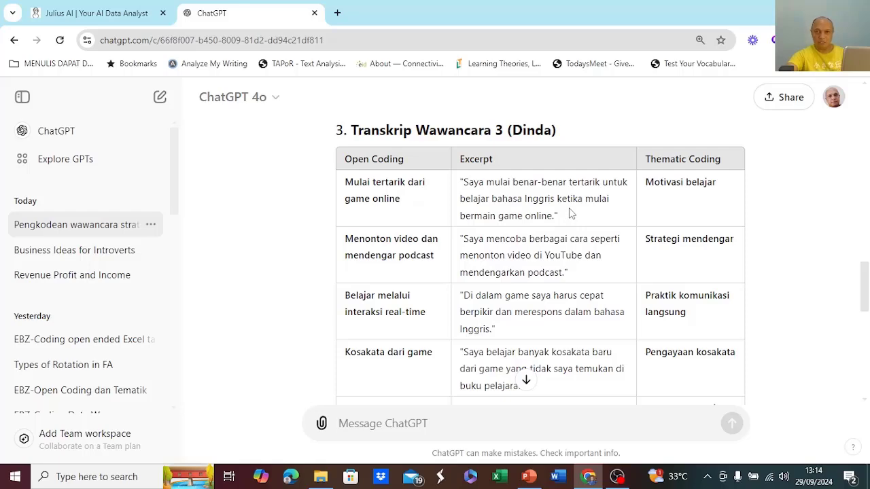
scroll(571, 214, "up", 5)
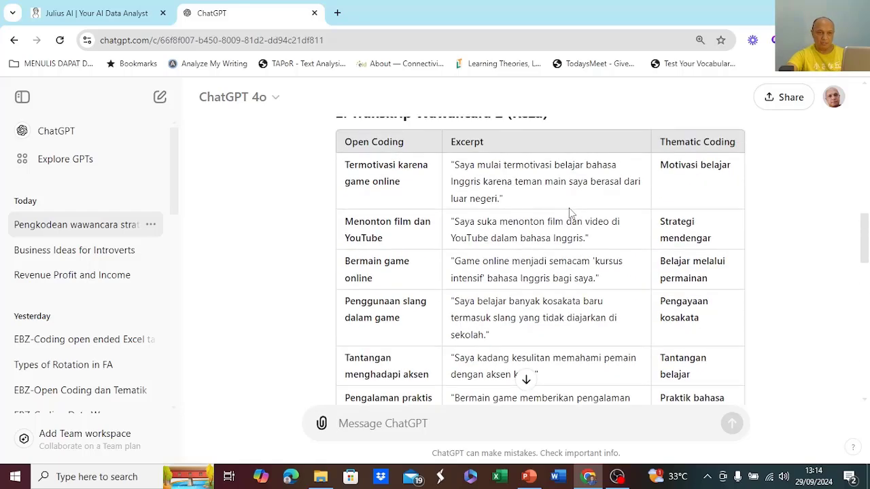
scroll(476, 266, "up", 10)
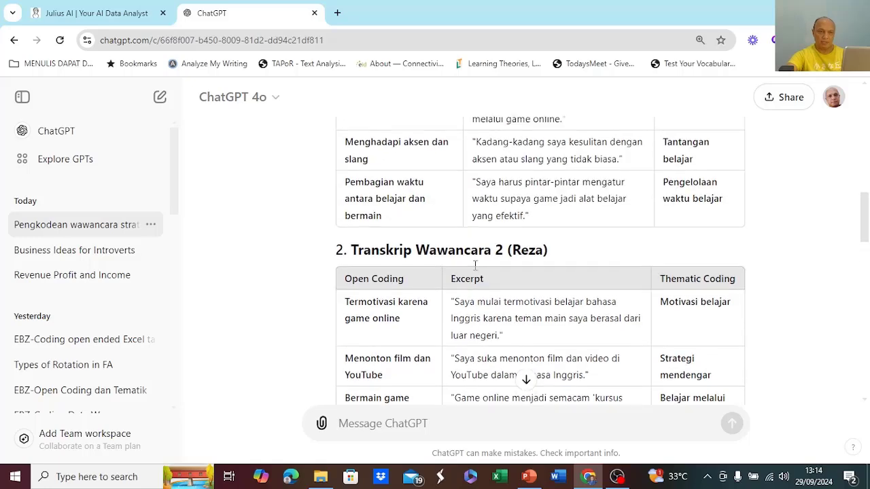
scroll(478, 265, "down", 2)
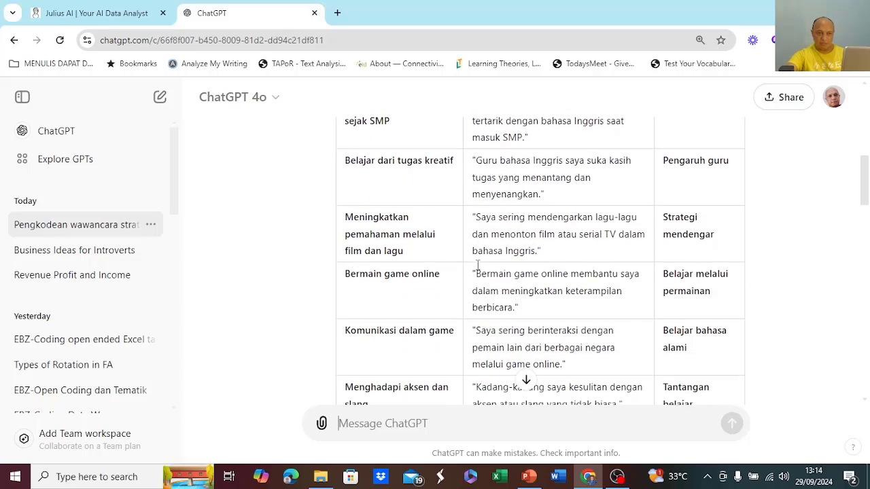
scroll(508, 299, "down", 1)
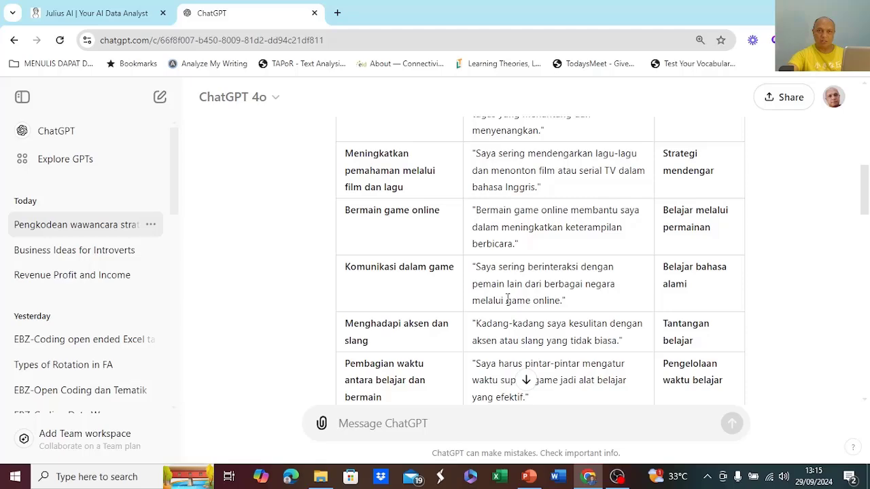
scroll(507, 299, "down", 15)
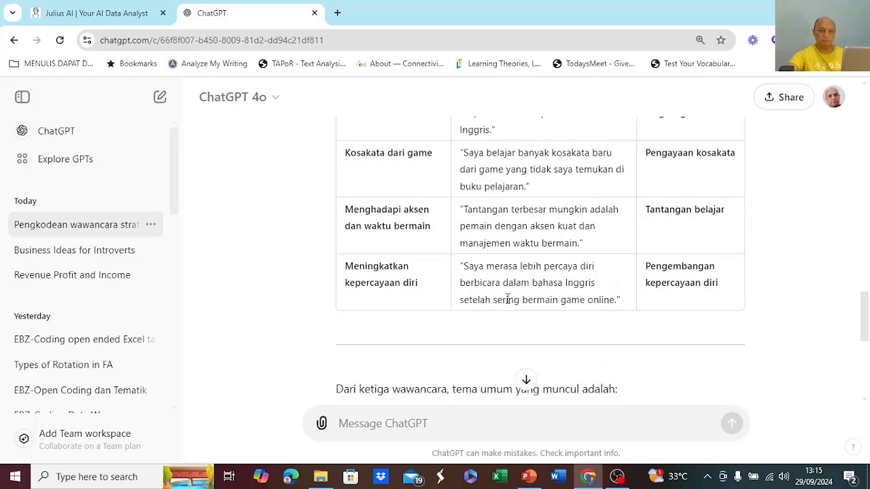
scroll(507, 299, "down", 4)
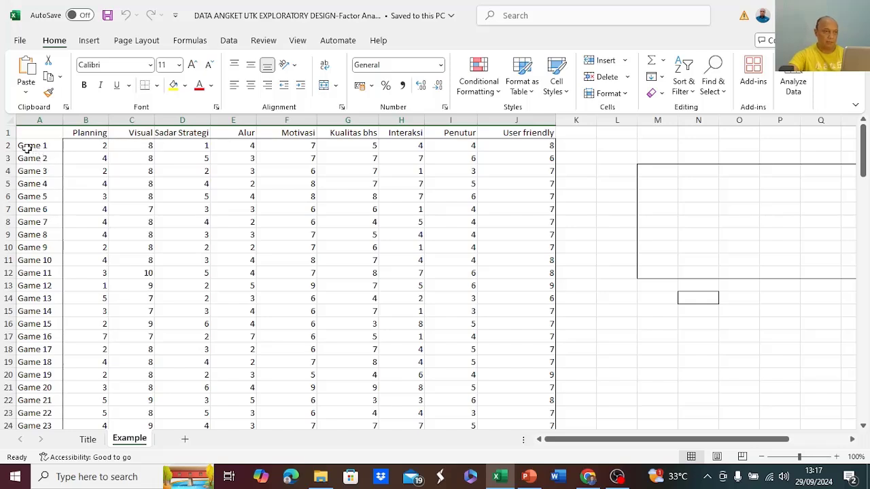
Look through the Excel questionnaire scores on the Example sheet, from Game 1 down to Game 120 and back to the headers
scroll(48, 227, "down", 14)
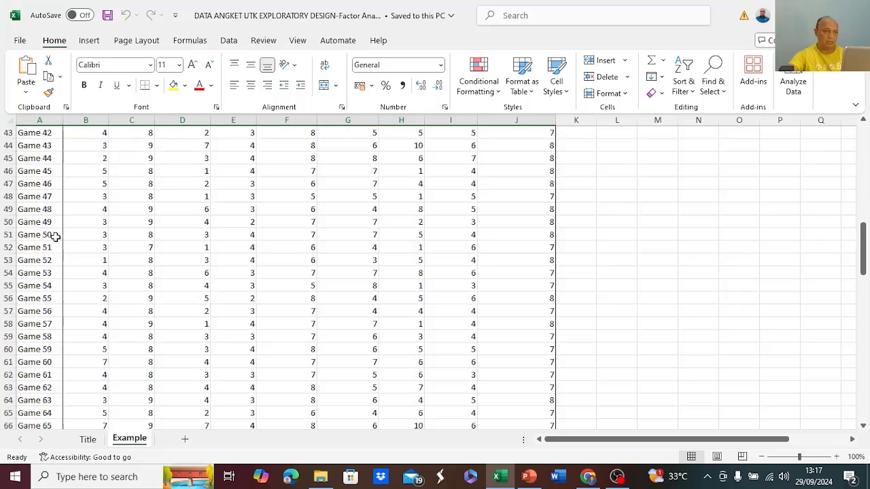
scroll(54, 237, "down", 20)
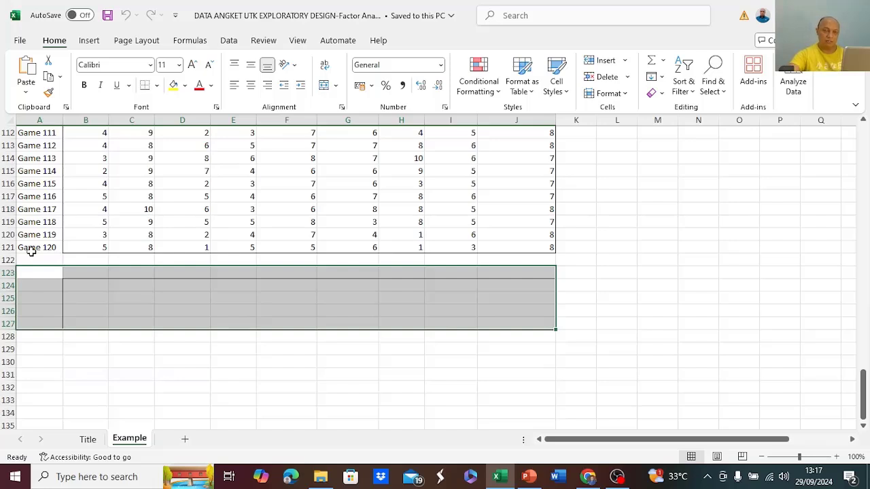
scroll(31, 251, "up", 20)
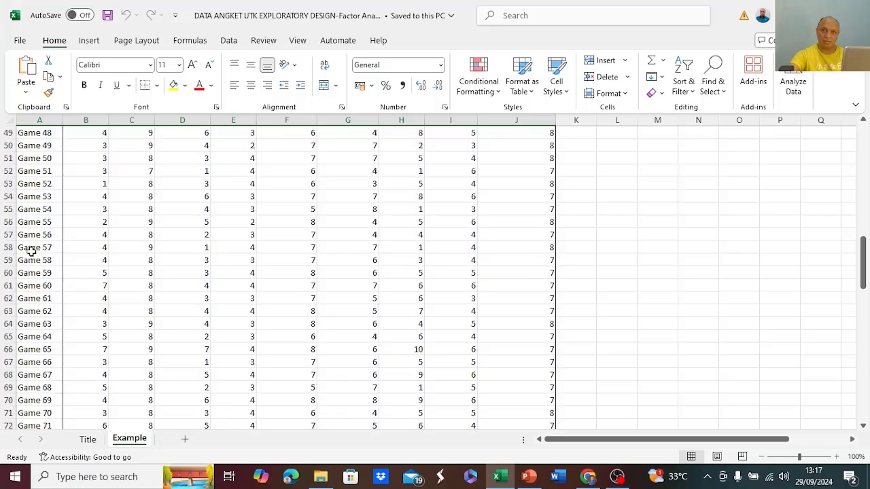
scroll(32, 251, "up", 10)
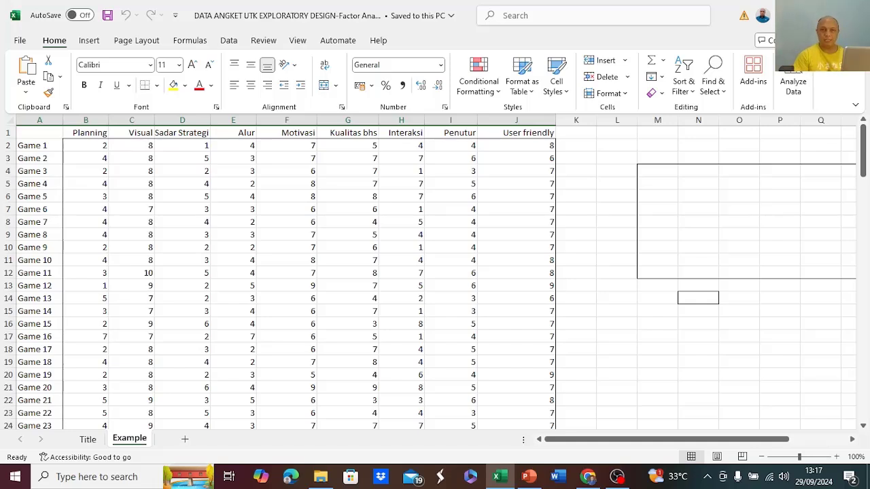
Switch to the Factor Analysis Results thread in Julius AI and read the prompt requesting factor analysis of the 120 online games
key("alt+Tab")
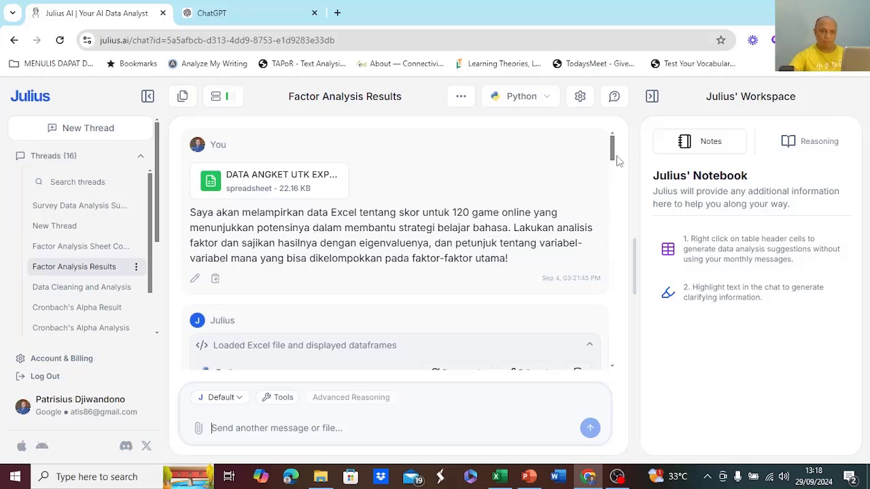
scroll(616, 163, "down", 1)
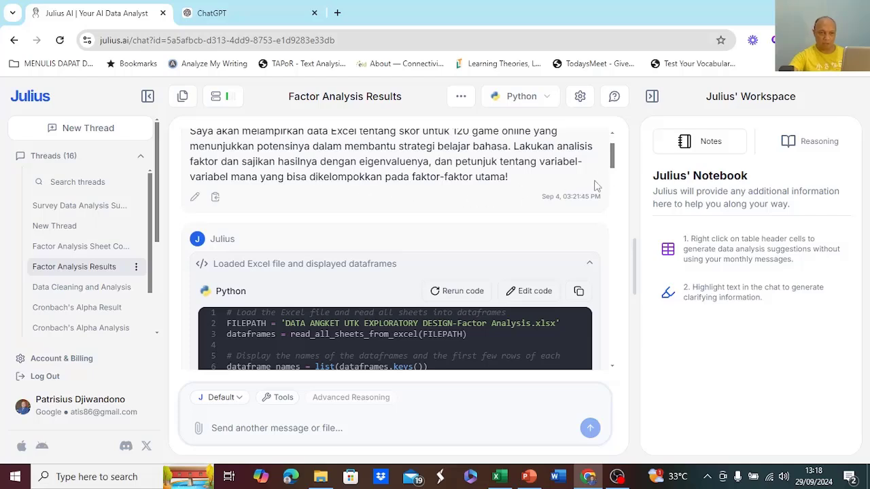
scroll(613, 163, "up", 1)
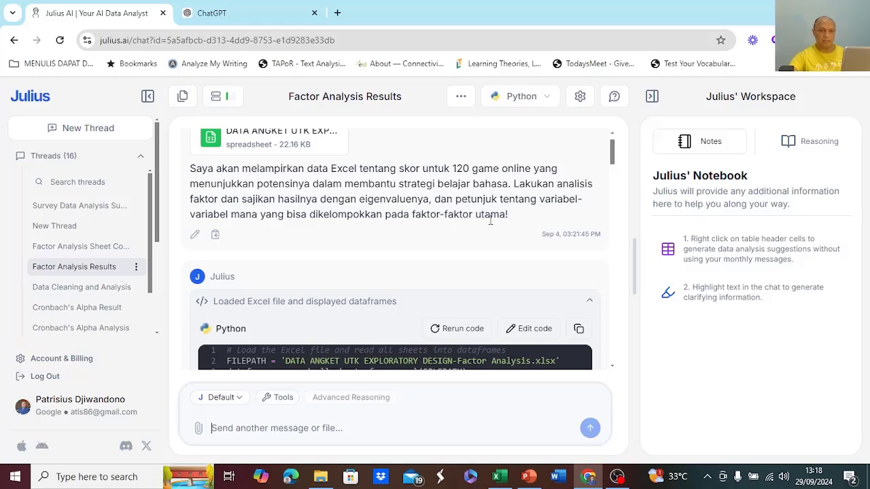
scroll(488, 235, "down", 2)
scroll(457, 216, "up", 3)
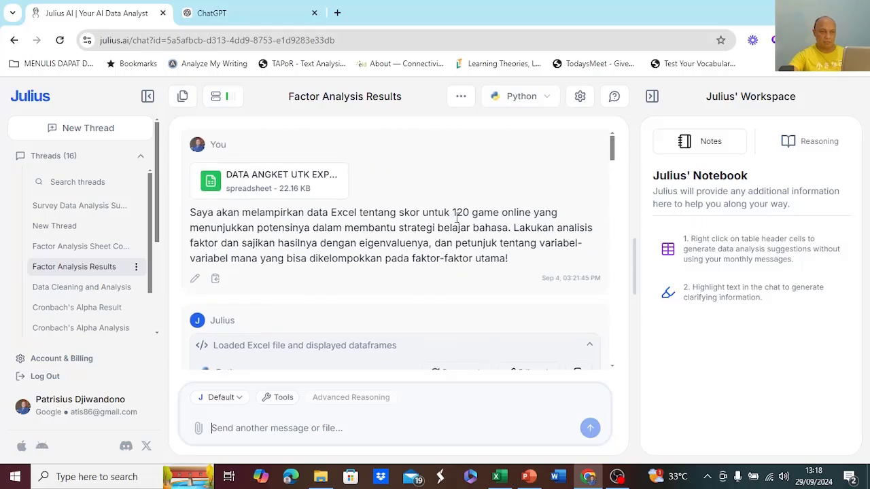
Examine the Python code that loads the Excel file into dataframes, together with its explanation
scroll(385, 324, "down", 3)
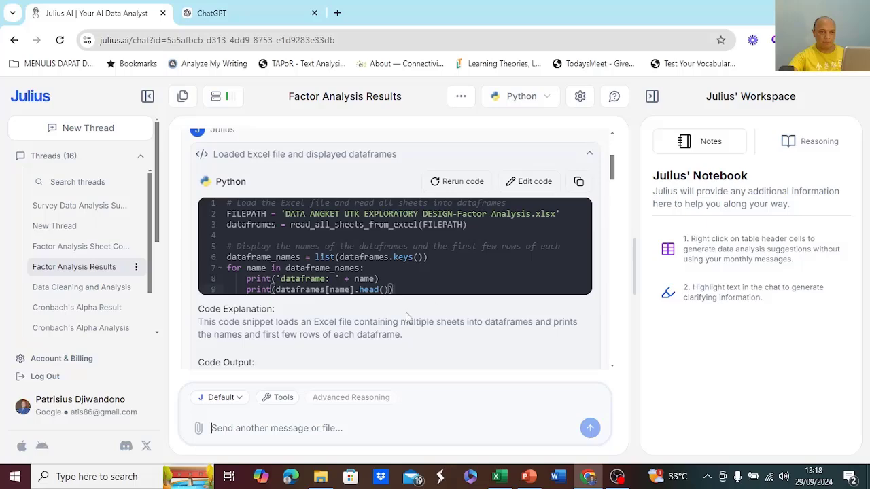
scroll(486, 262, "down", 1)
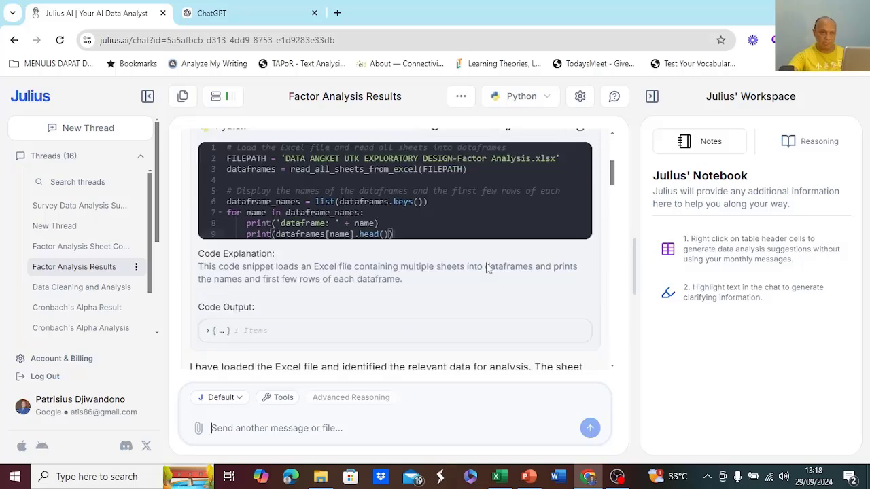
scroll(487, 268, "up", 2)
scroll(396, 317, "down", 1)
scroll(394, 323, "down", 2)
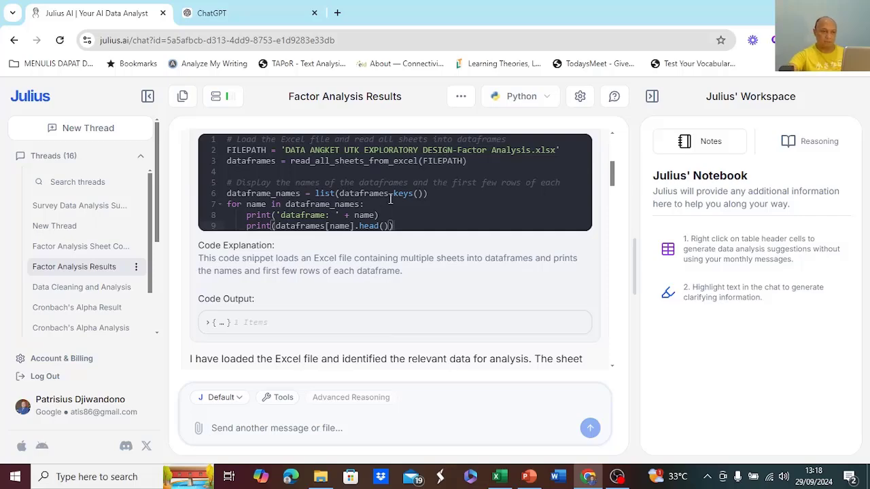
Review the factor analysis answer, including the eigenvalues, factor loadings table, interpretation and follow-up request, and return to the start of the answer
scroll(391, 199, "down", 4)
scroll(391, 199, "down", 12)
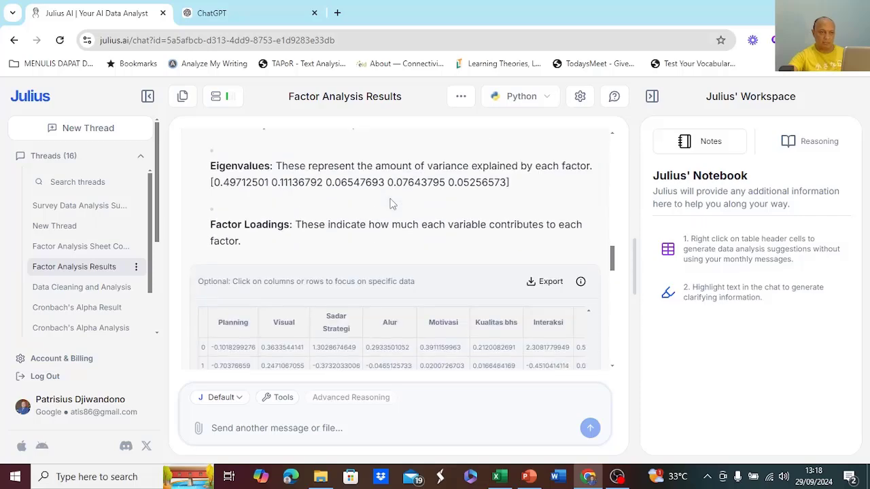
scroll(391, 203, "up", 10)
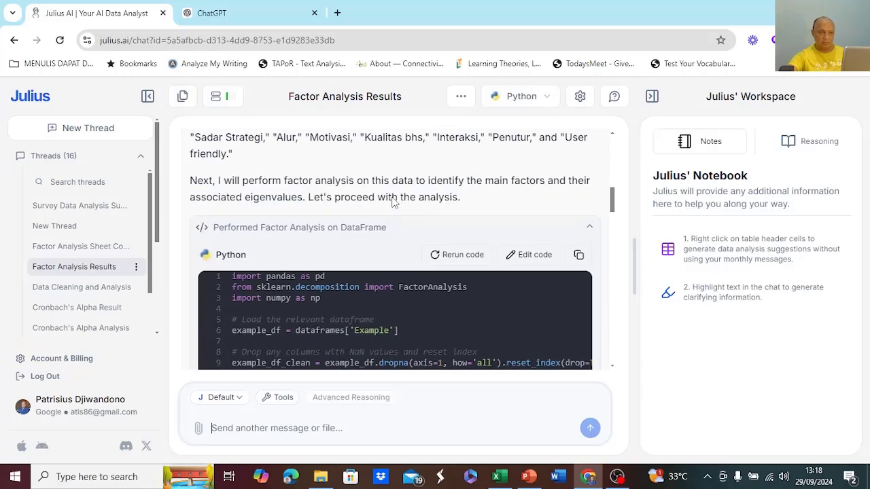
scroll(392, 202, "down", 10)
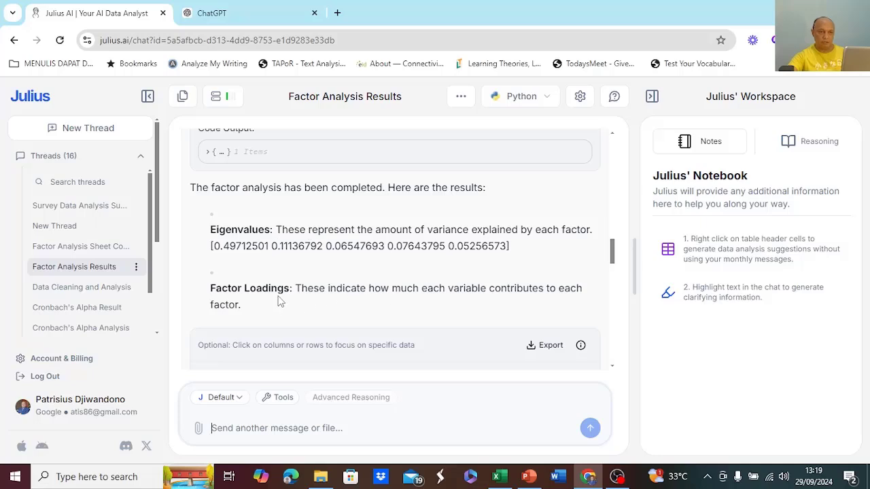
left_click_drag(615, 256, 615, 283)
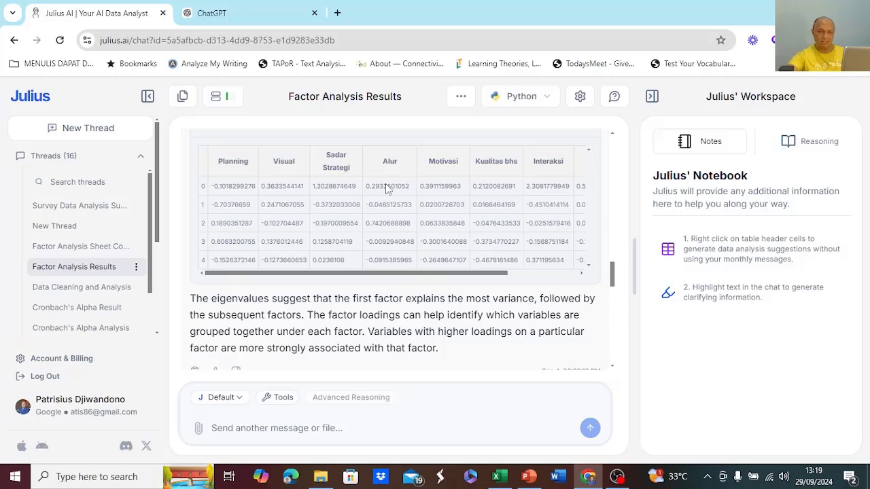
left_click_drag(615, 277, 615, 292)
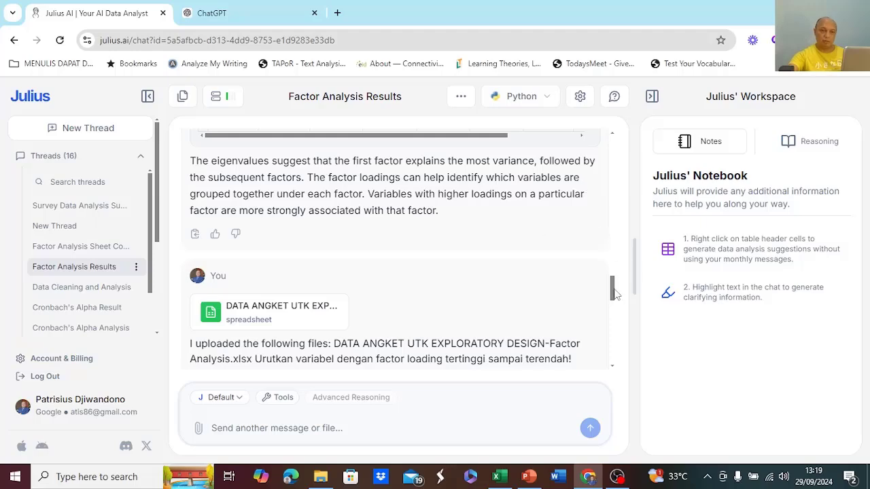
left_click_drag(614, 291, 616, 210)
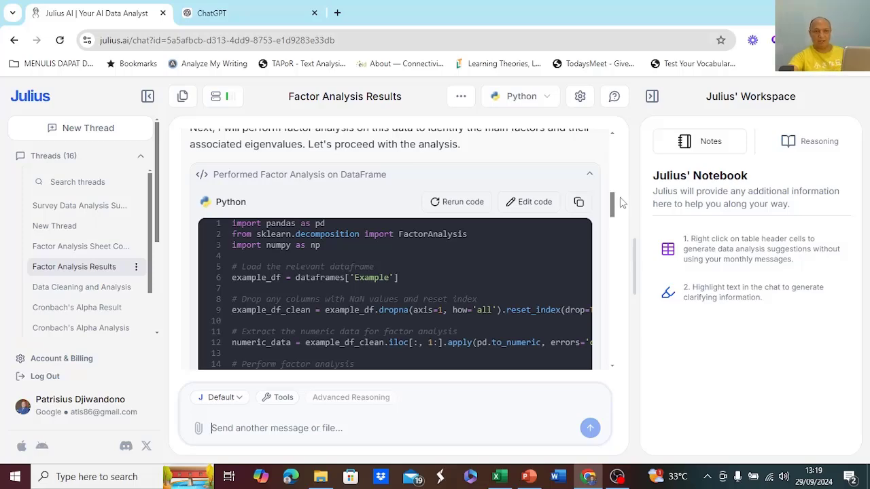
left_click_drag(614, 204, 614, 164)
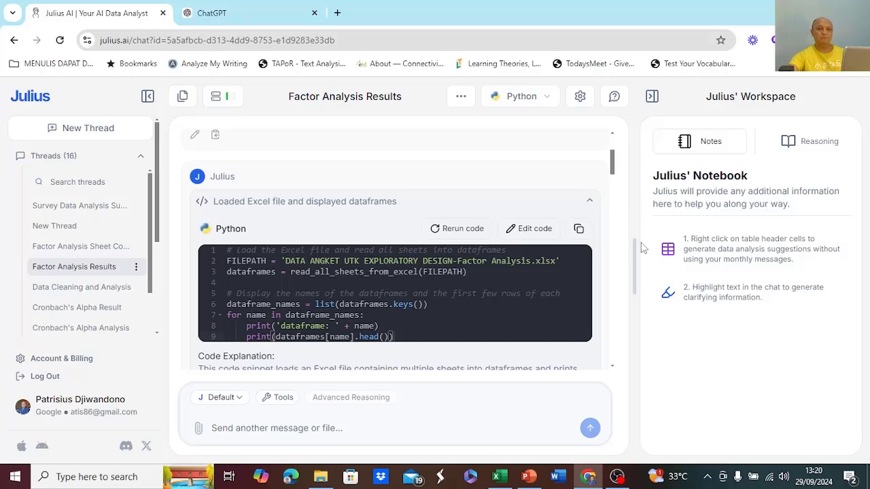